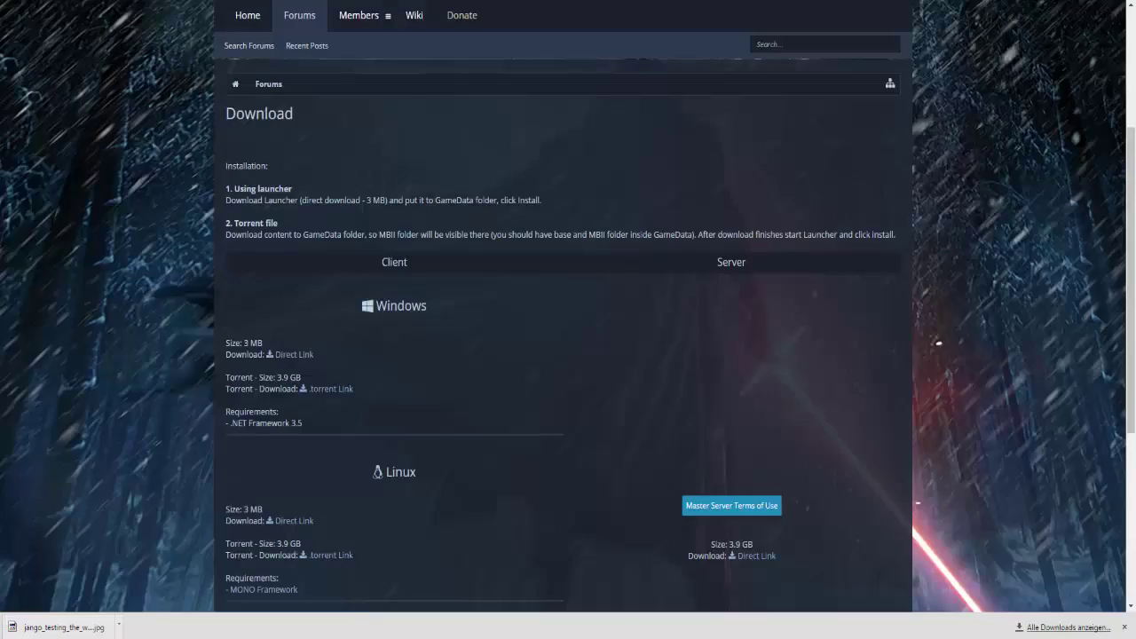
Check the client downloads on the Download page and locate the Play_MBII batch file in the GameData folder
scroll(331, 255, down, 3)
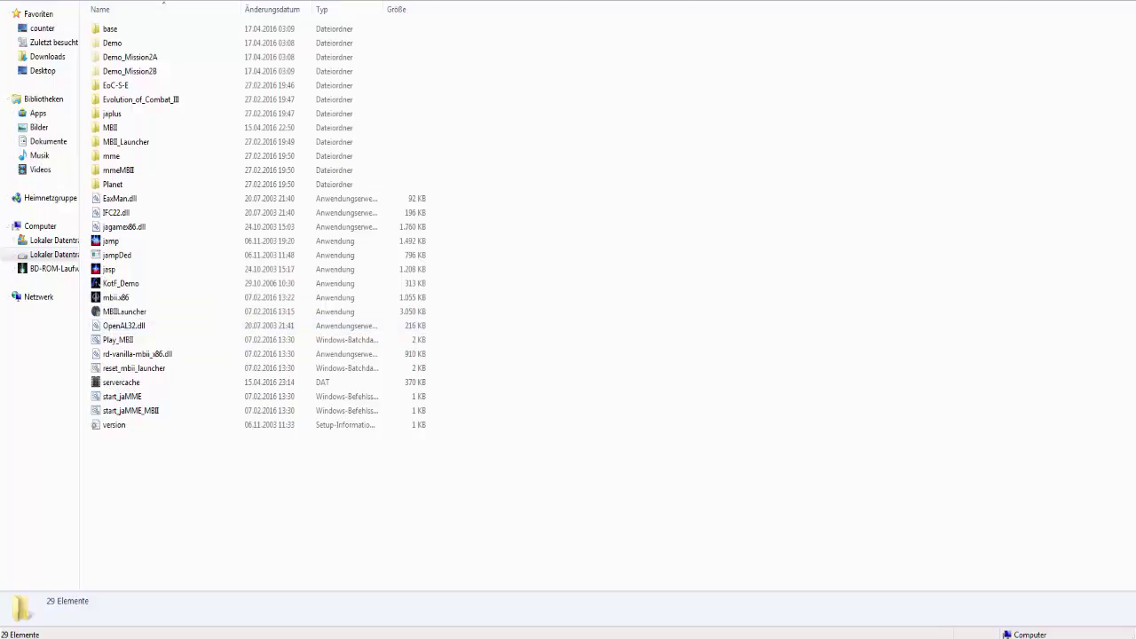
mouse_move(89, 636)
click(89, 586)
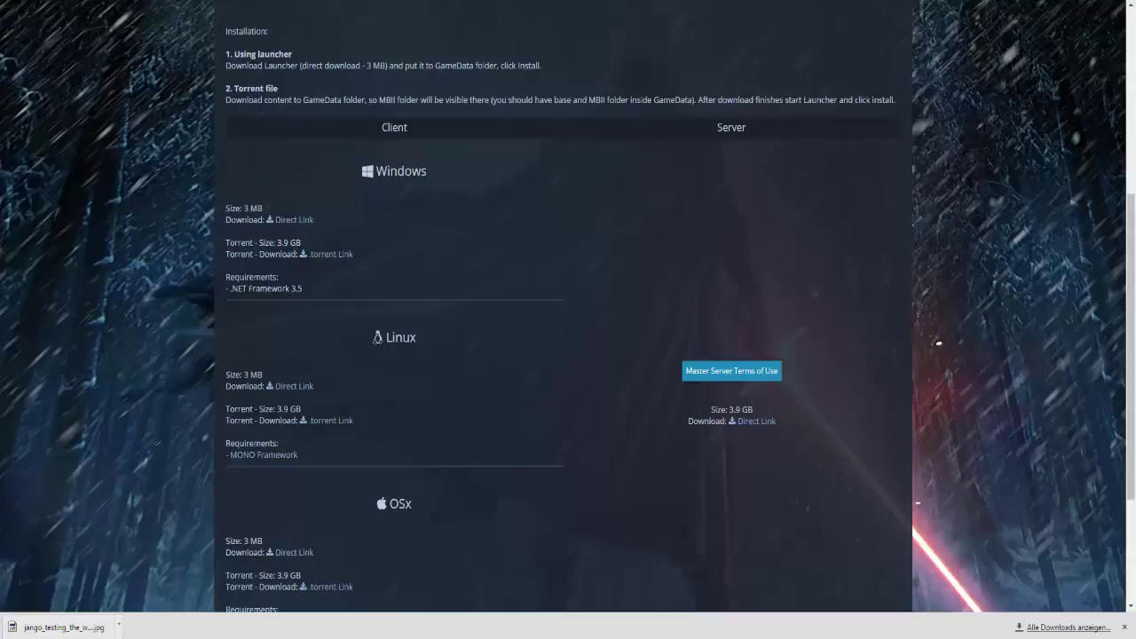
key(alt+Tab)
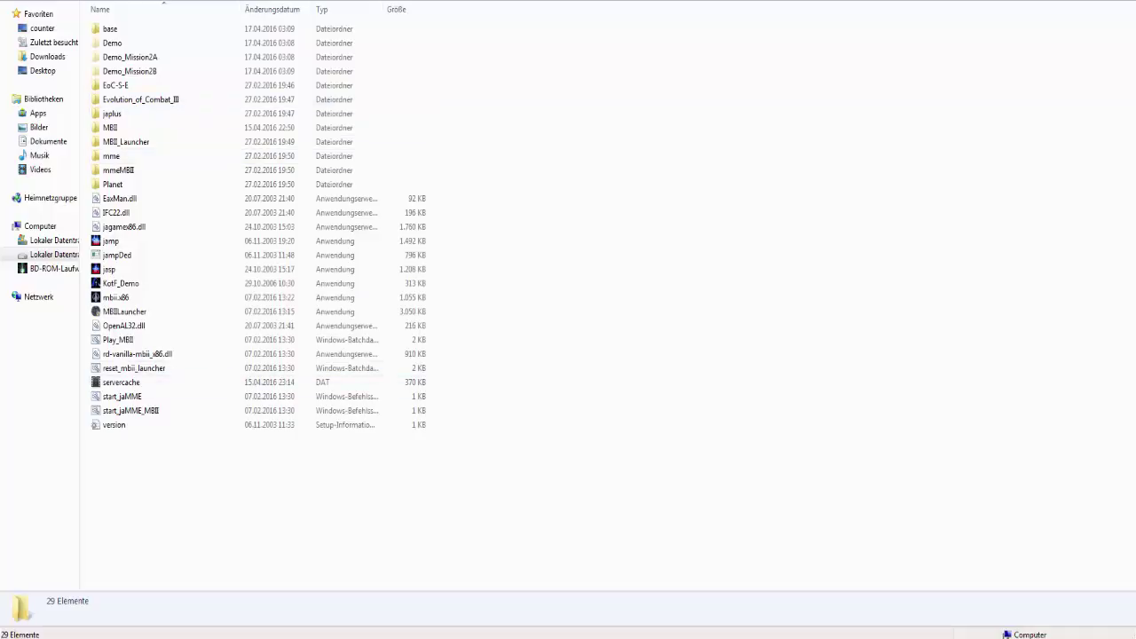
click(118, 340)
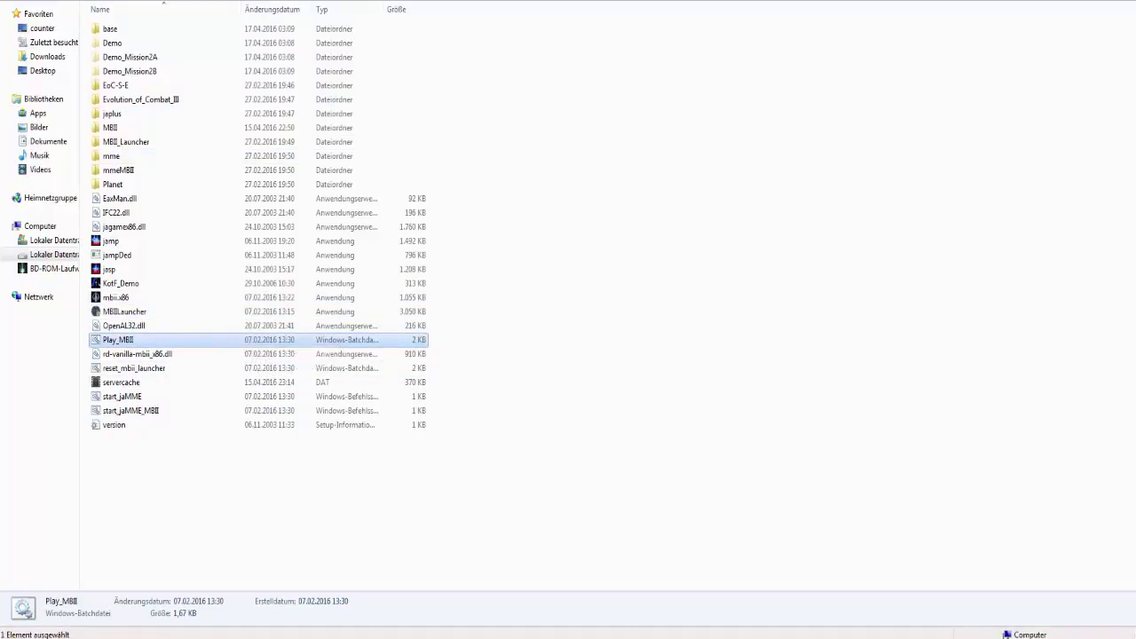
click(462, 340)
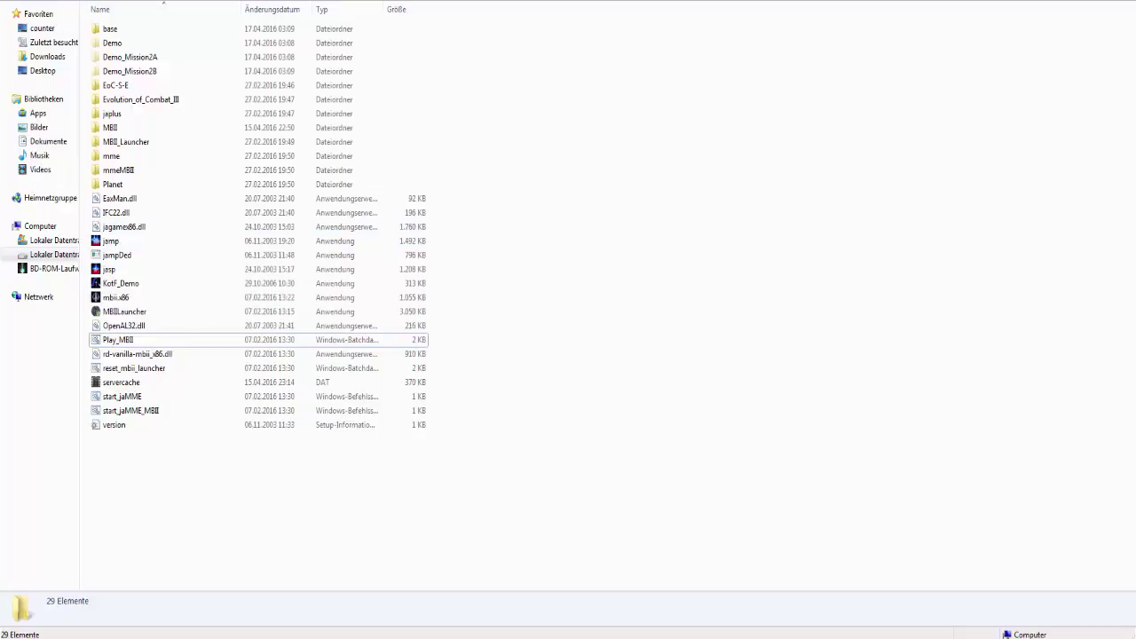
Locate the MBII folder among the game's installation folders, then clear the selection
click(112, 113)
click(110, 128)
click(111, 114)
click(110, 128)
click(125, 142)
click(110, 127)
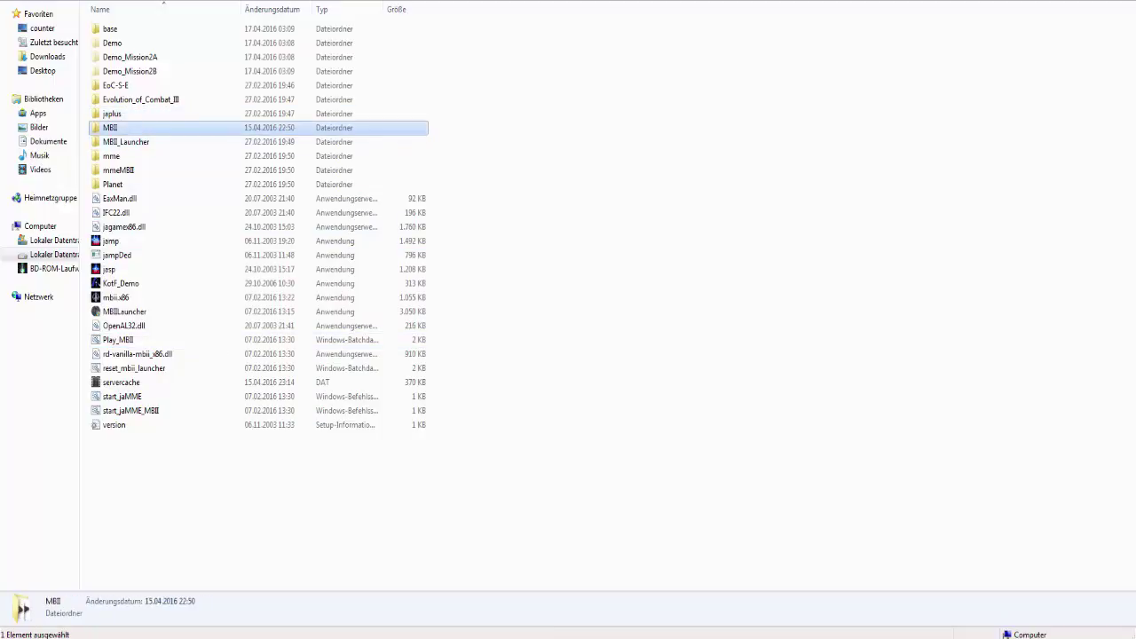
click(462, 276)
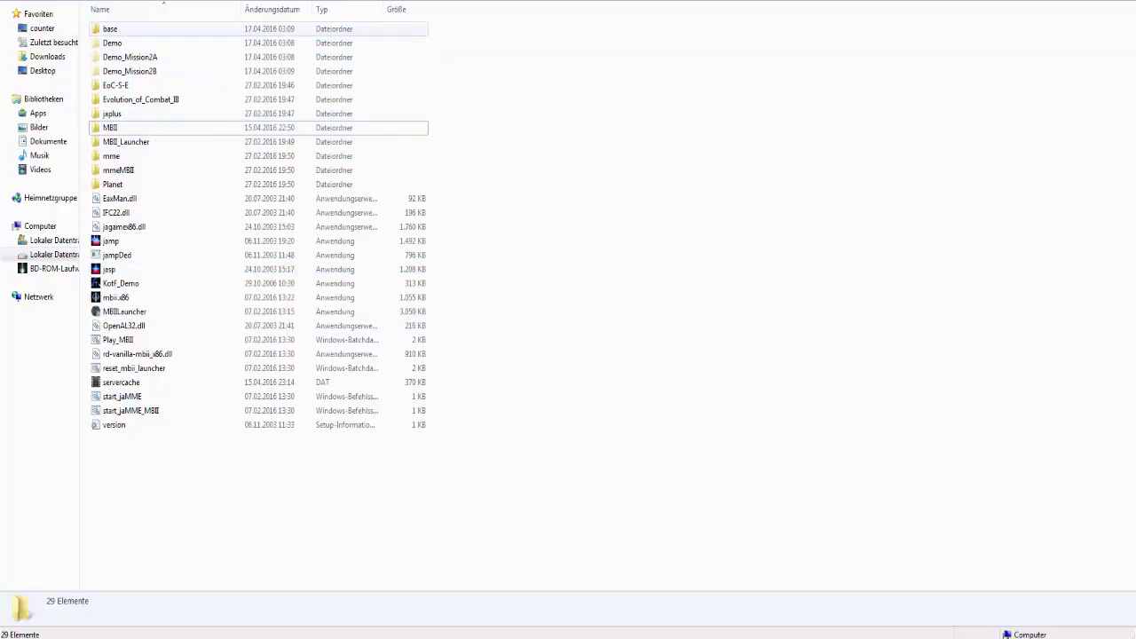
Open the base folder and select z_MB_BaseAssets.pk3
double_click(110, 29)
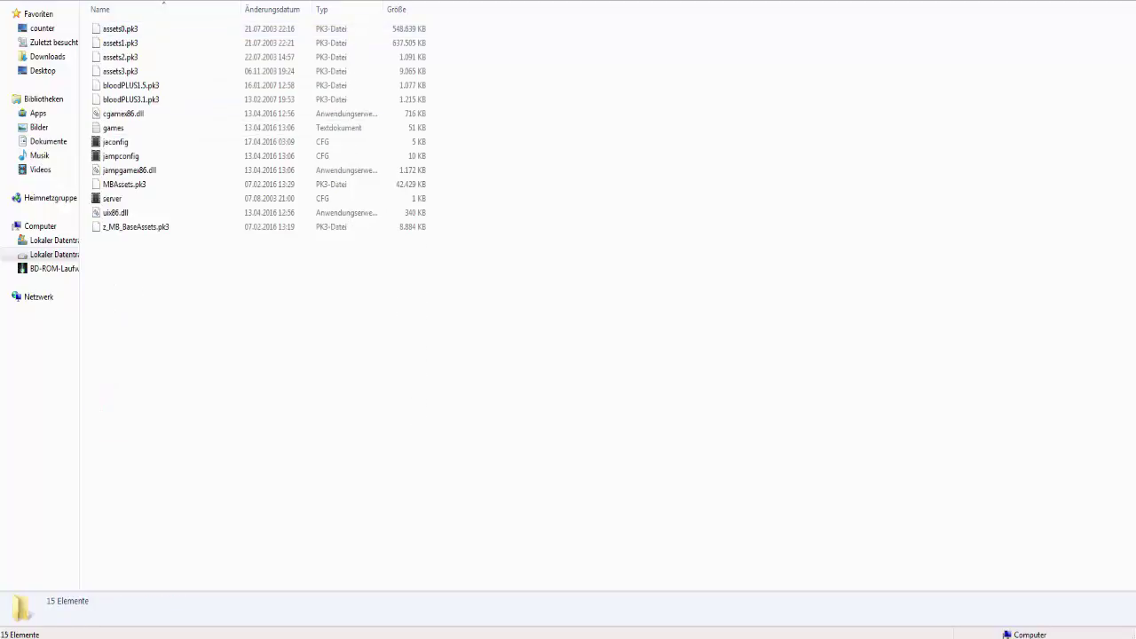
click(135, 226)
click(135, 257)
click(135, 227)
click(135, 258)
click(135, 226)
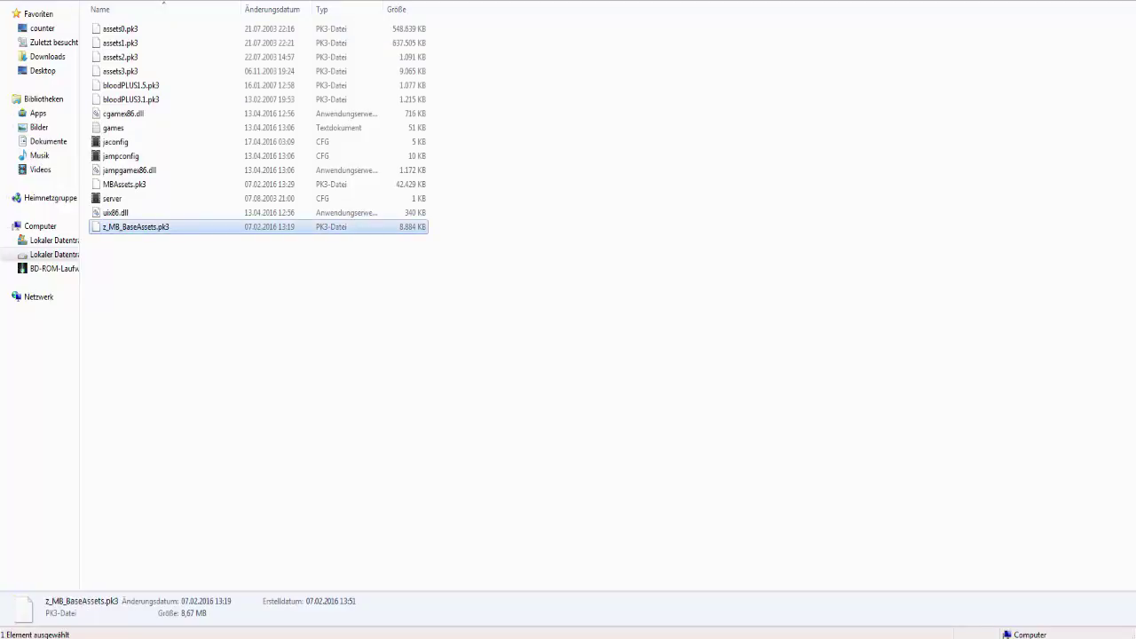
Go back to the parent folder, open the MBII folder and select its z_MB_BaseAssets.pk3 file
key(BackSpace)
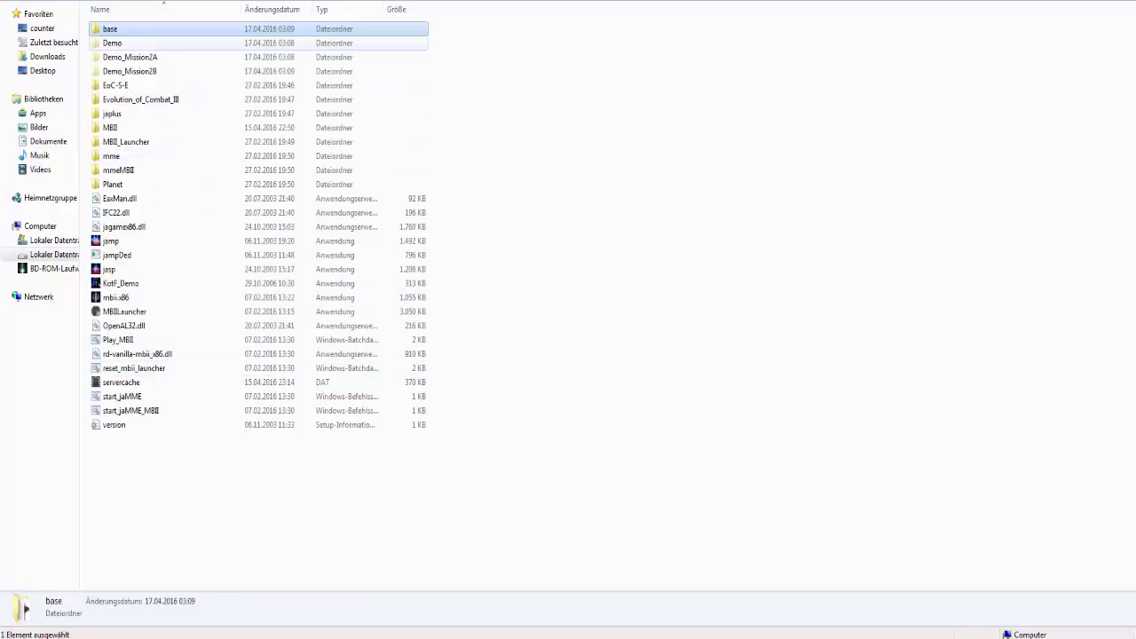
double_click(110, 126)
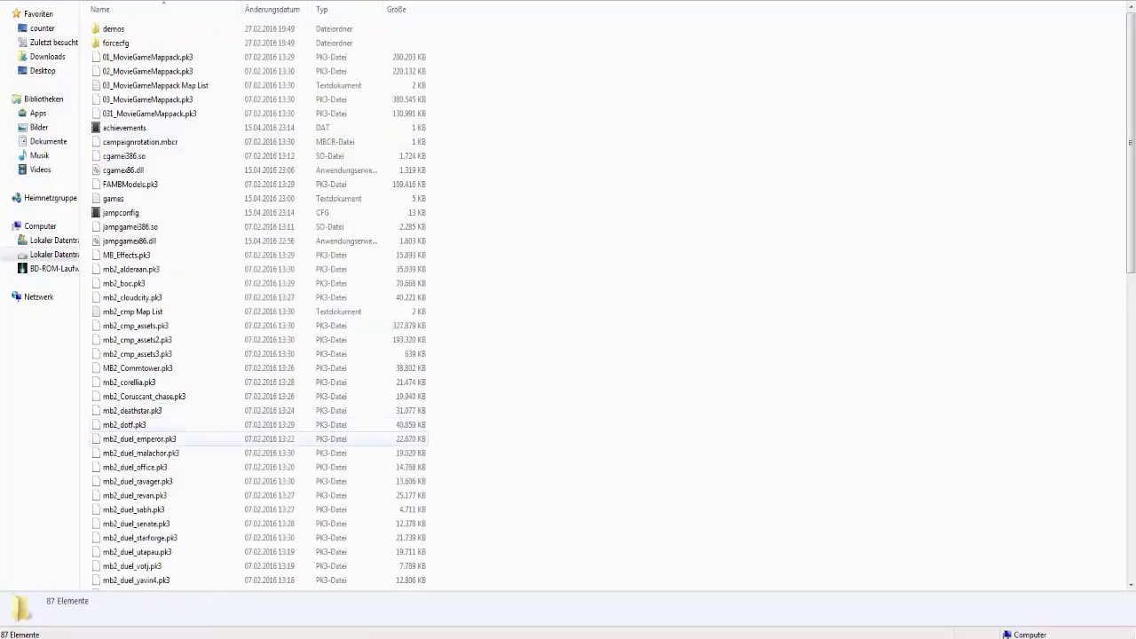
scroll(178, 424, down, 15)
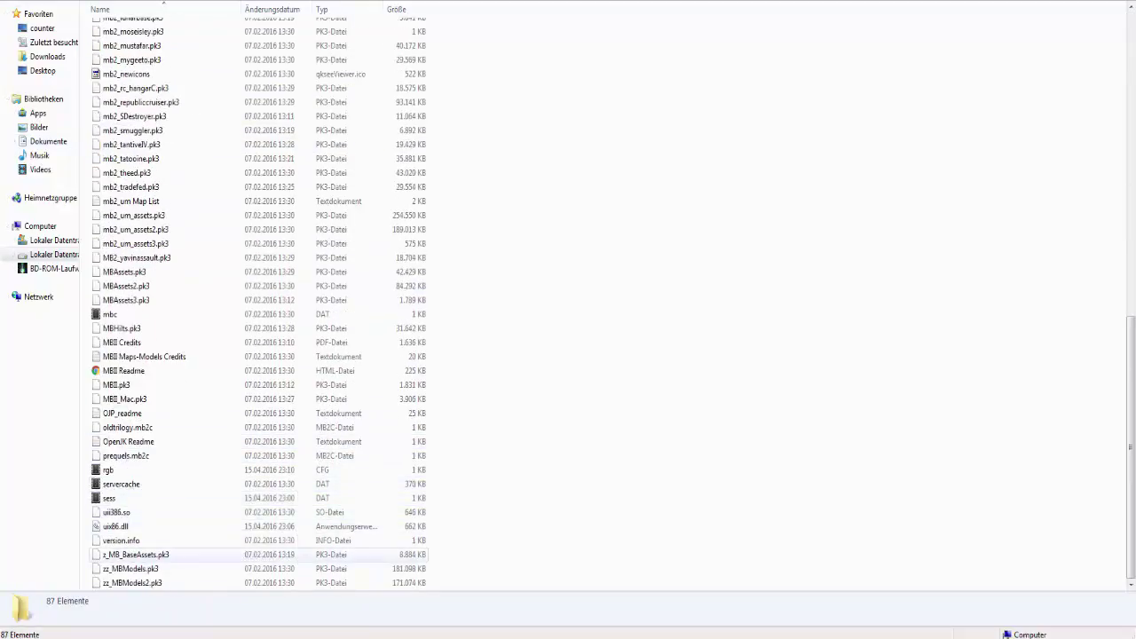
click(170, 555)
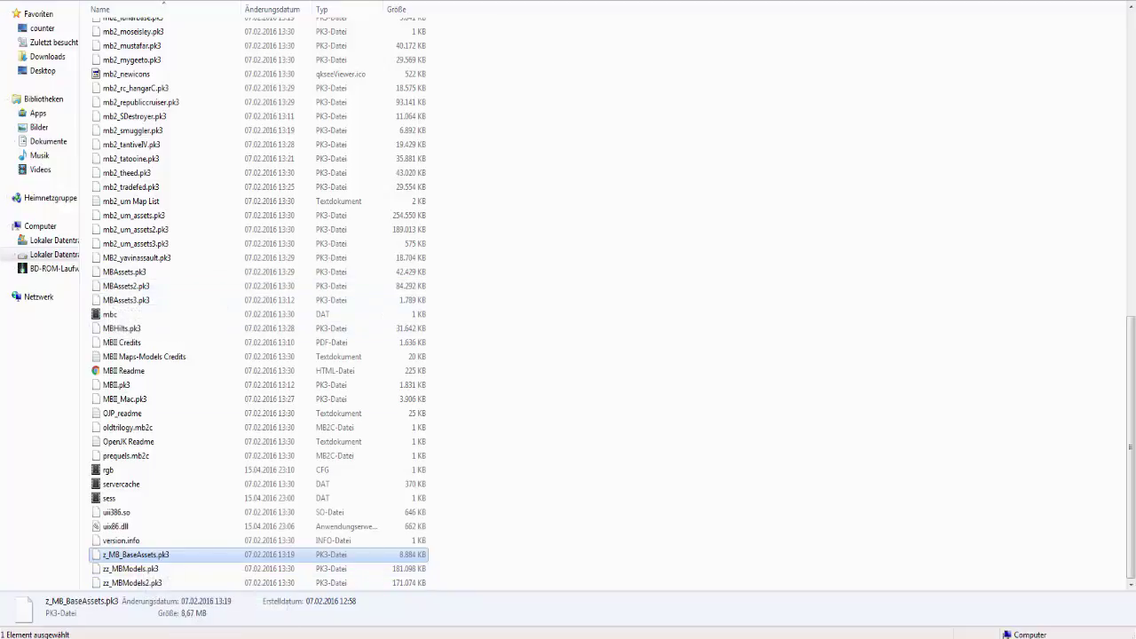
Return to the base folder and select its copy of z_MB_BaseAssets.pk3 again
key(BackSpace)
double_click(115, 29)
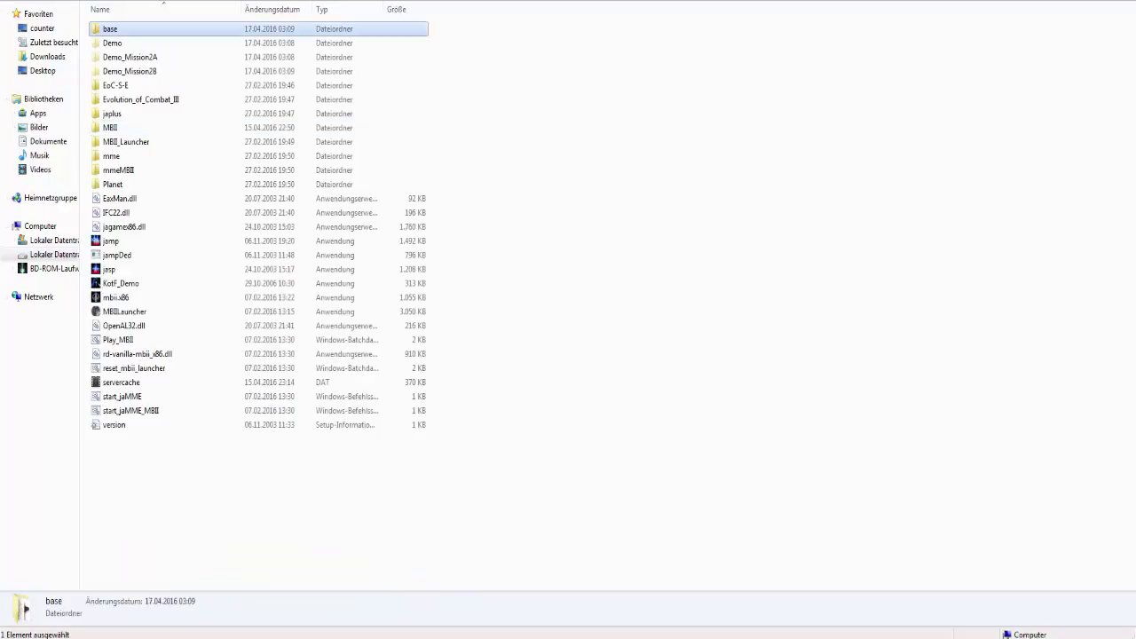
click(168, 227)
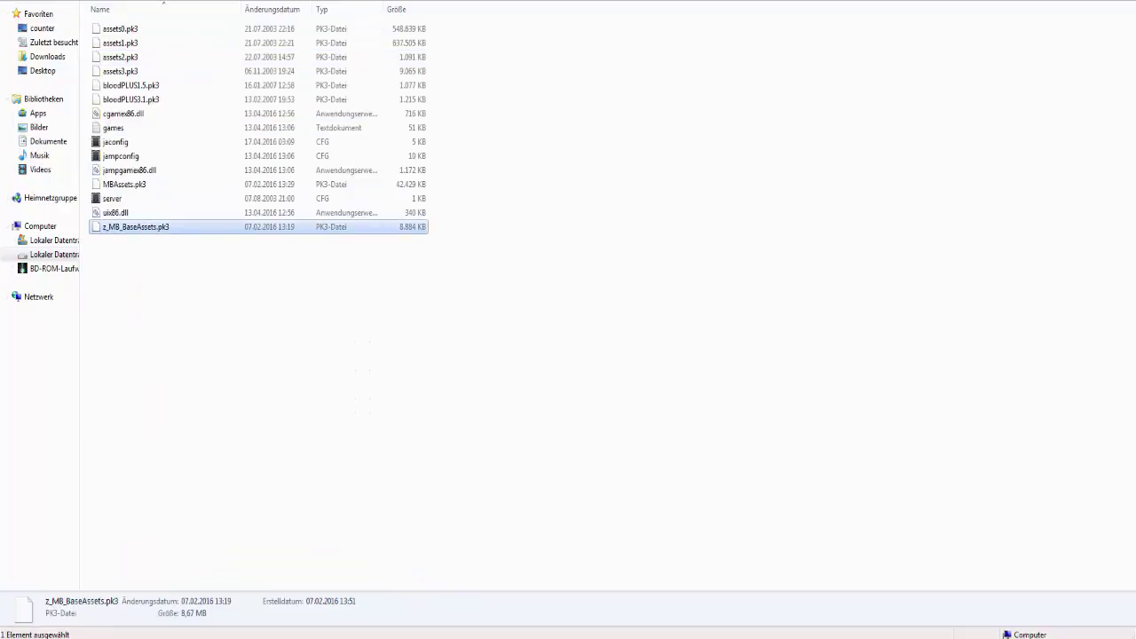
Select MBAssets.pk3 in the base folder to inspect it, then clear the selection
click(267, 293)
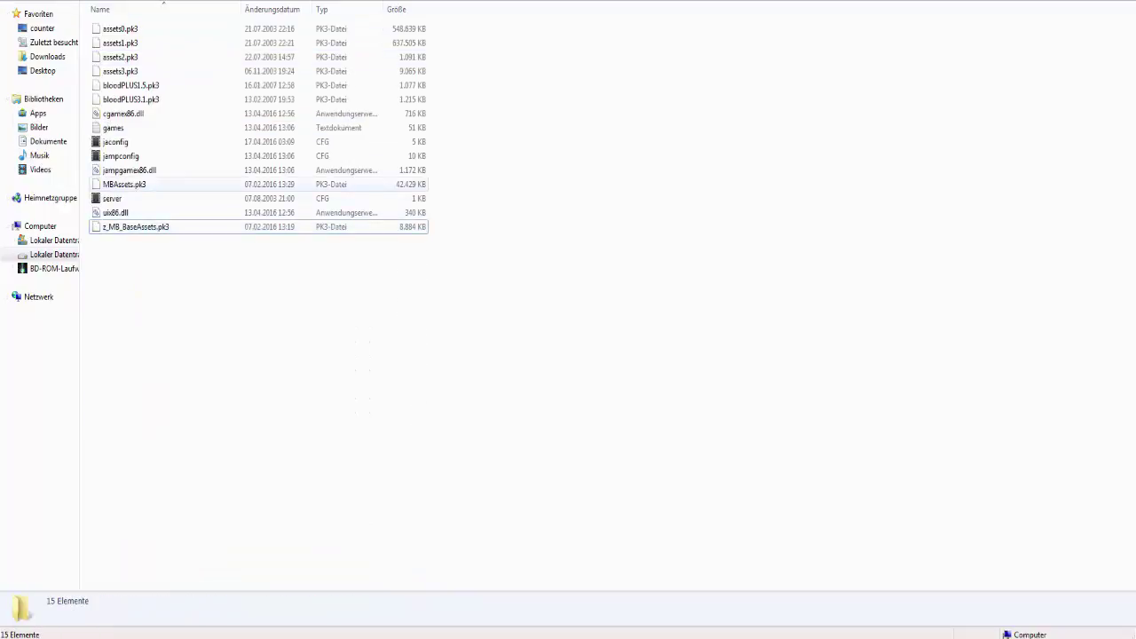
click(144, 183)
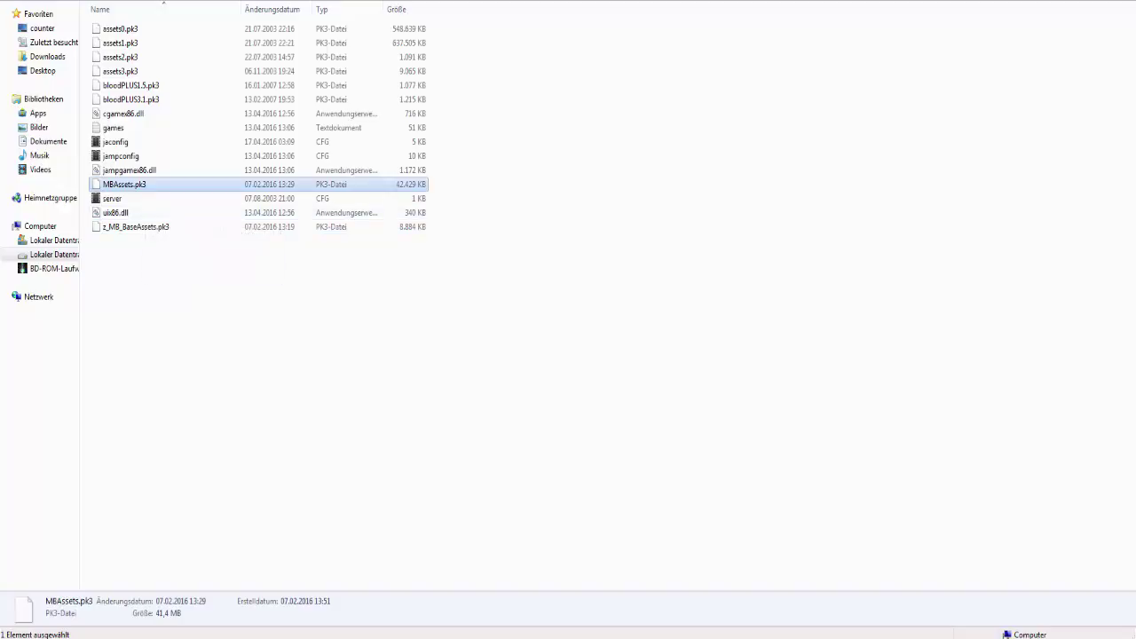
drag(482, 27, 341, 69)
click(266, 293)
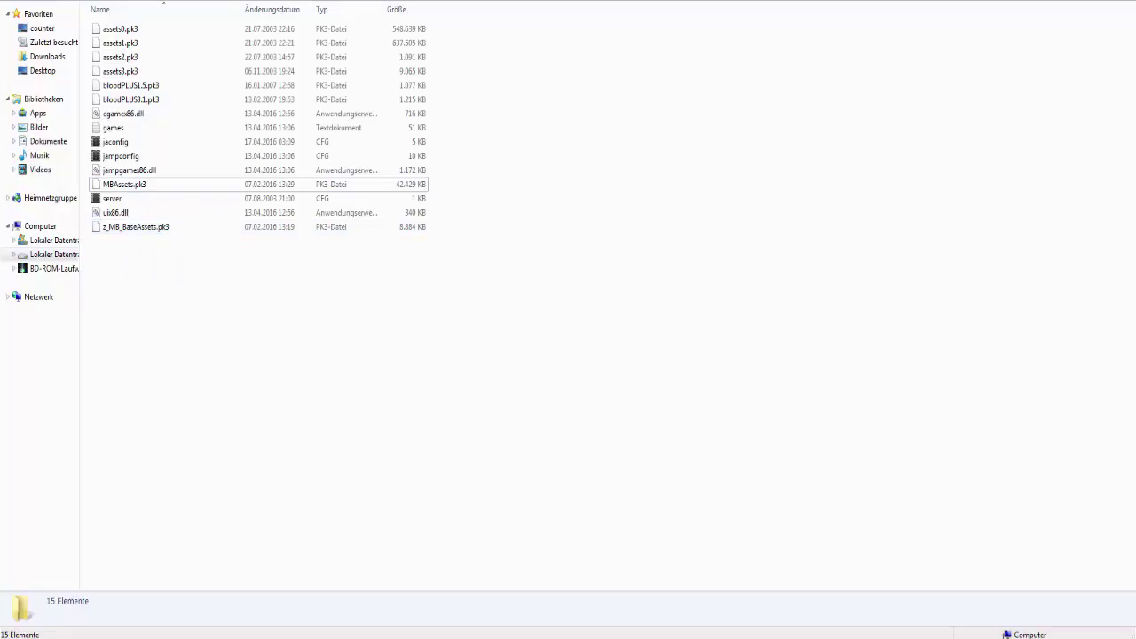
Look through the MBII folder's files and return to the parent folder
key(BackSpace)
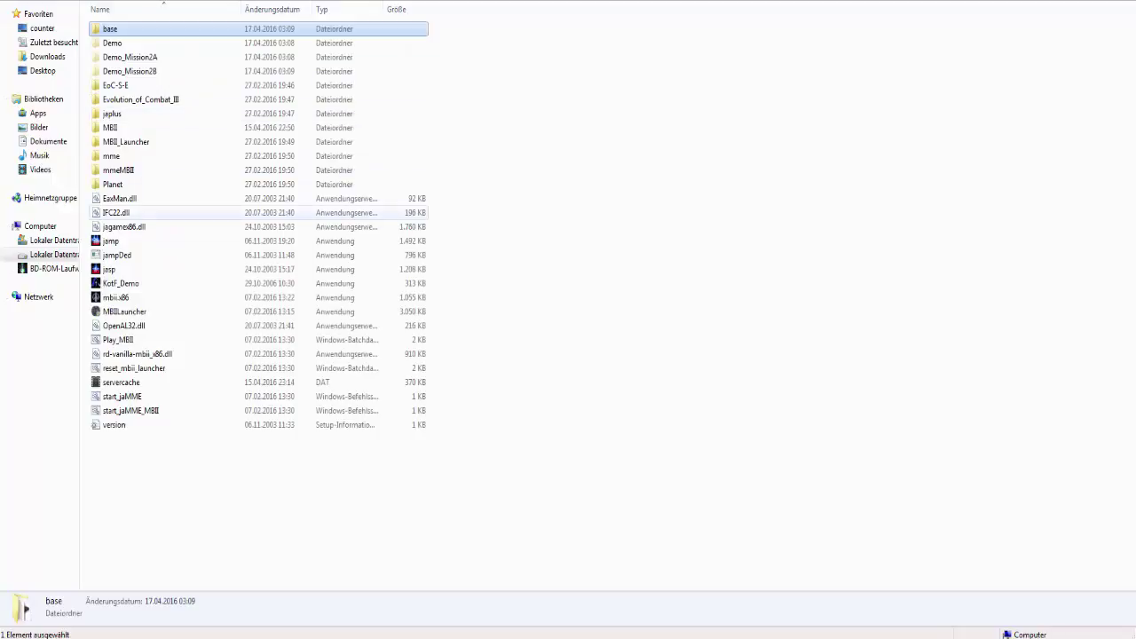
double_click(155, 127)
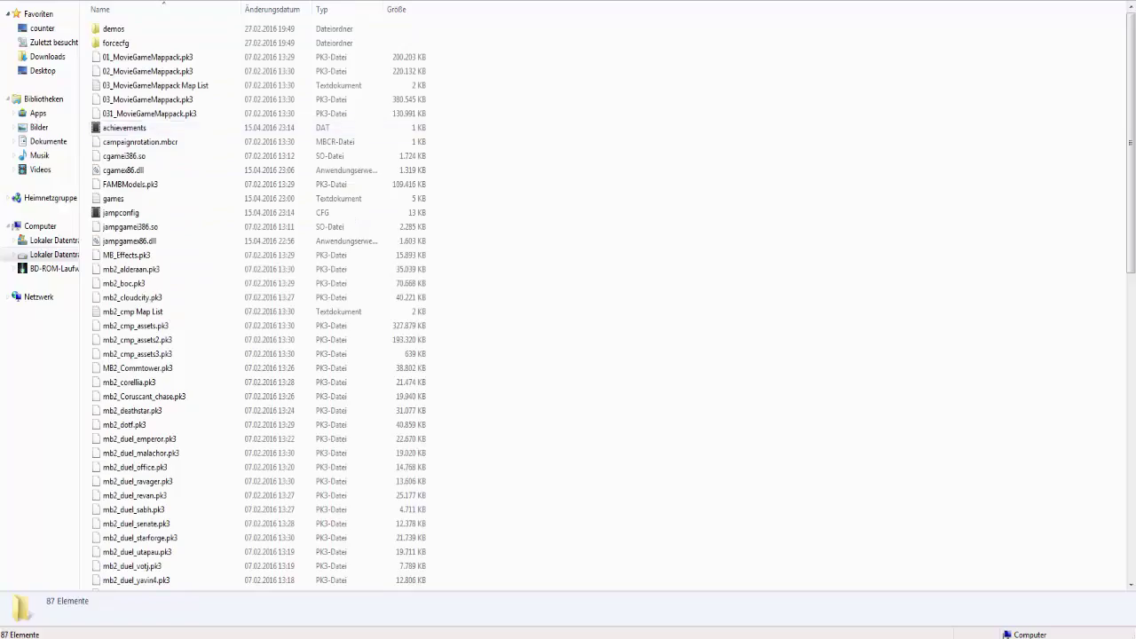
key(BackSpace)
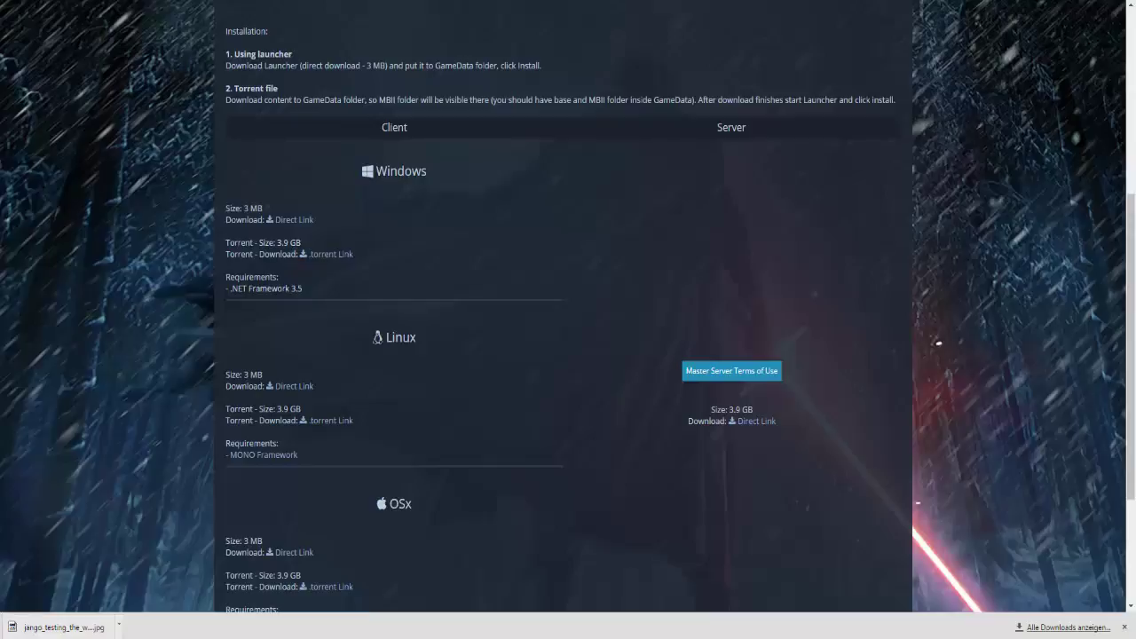
Review the installation instructions and client downloads on the Download page, and check the contents of the base folder
scroll(568, 319, up, 3)
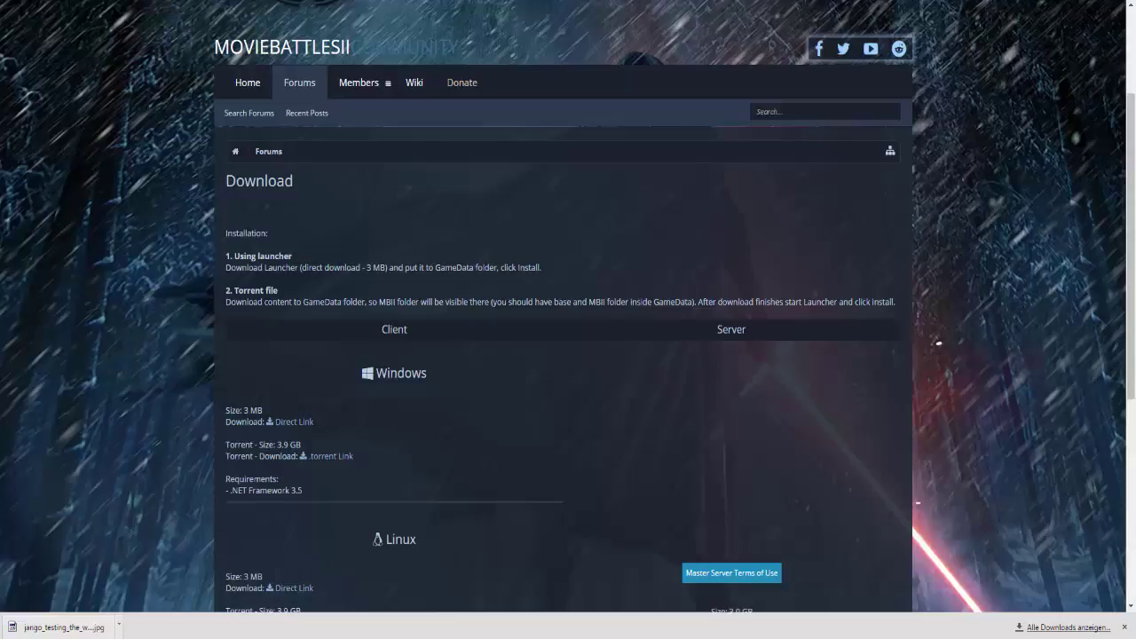
scroll(563, 355, down, 2)
scroll(563, 355, up, 2)
scroll(568, 355, down, 5)
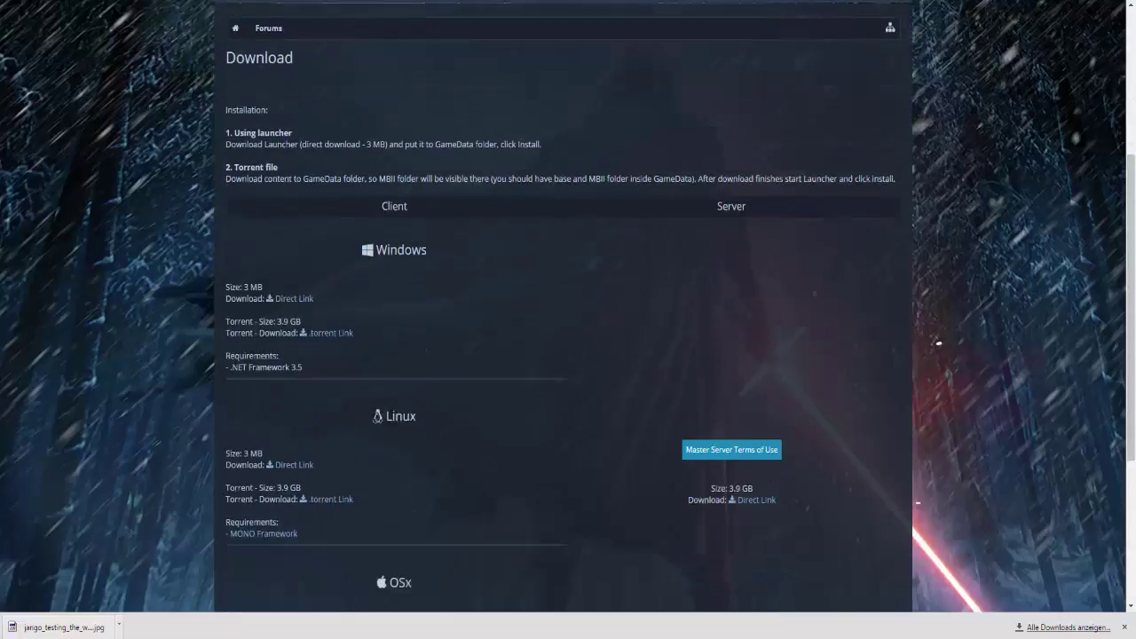
scroll(568, 355, up, 7)
scroll(568, 355, down, 2)
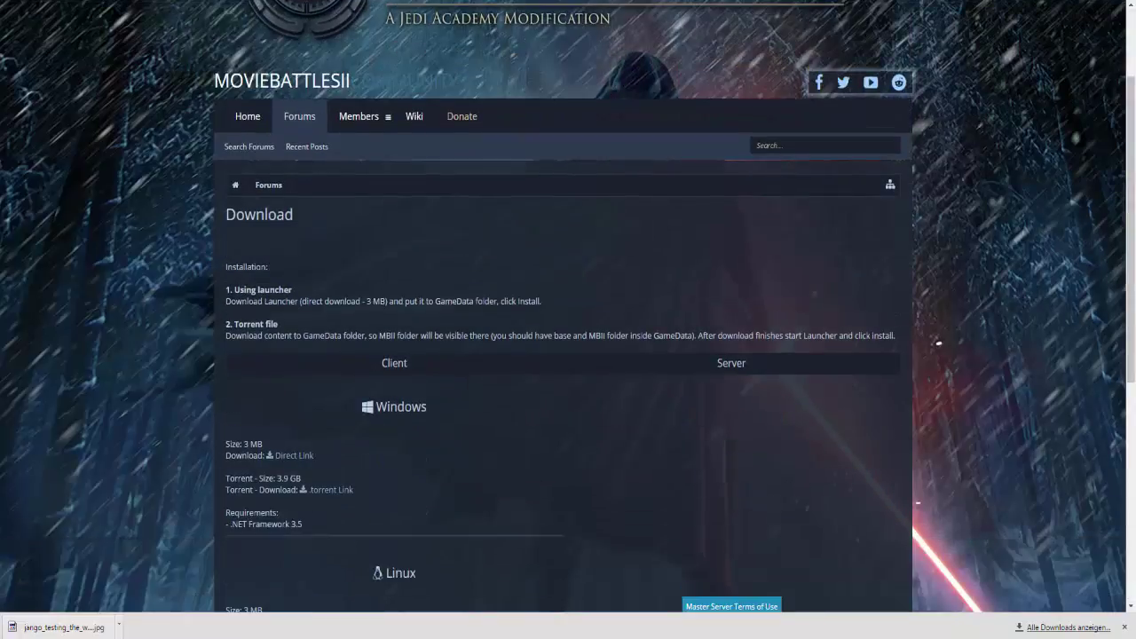
scroll(569, 355, down, 2)
scroll(568, 355, up, 4)
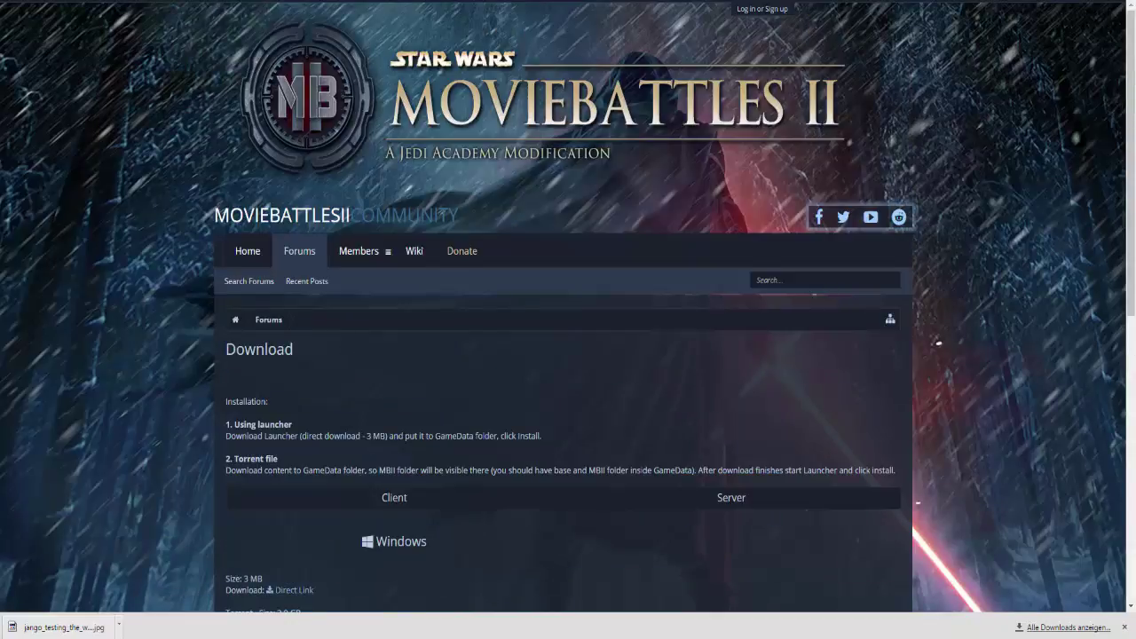
scroll(569, 355, down, 2)
scroll(568, 355, down, 1)
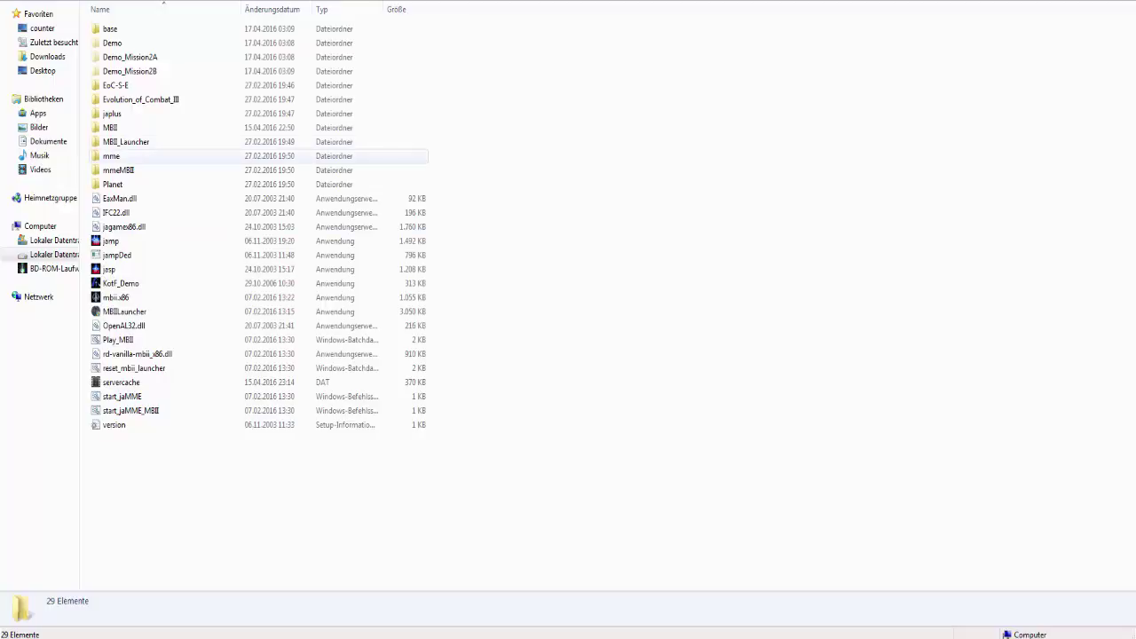
double_click(110, 29)
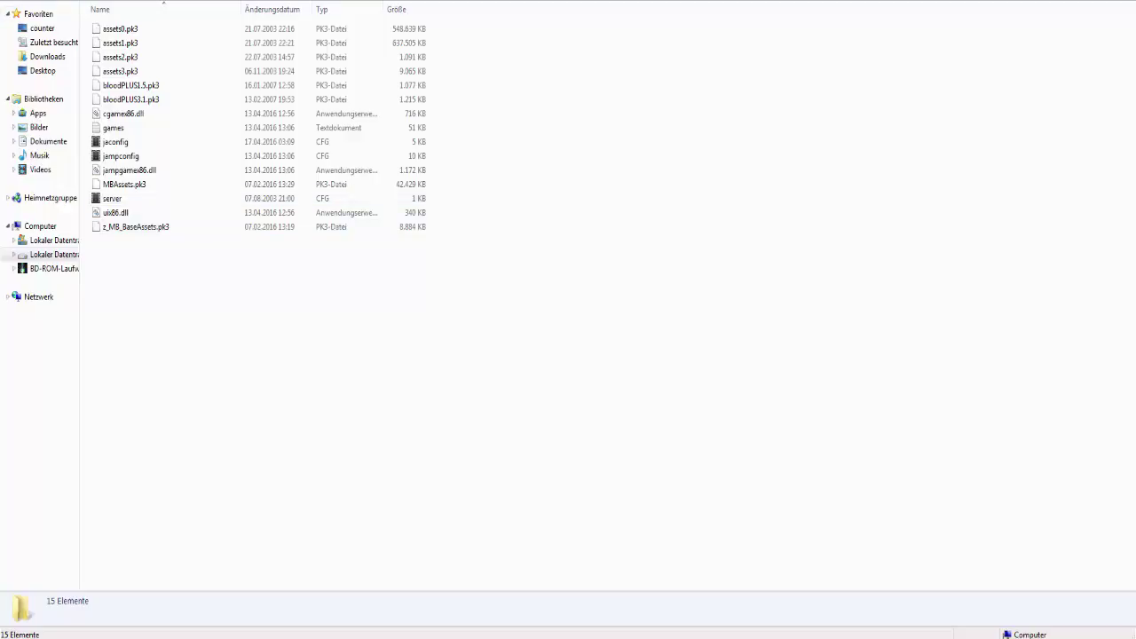
key(BackSpace)
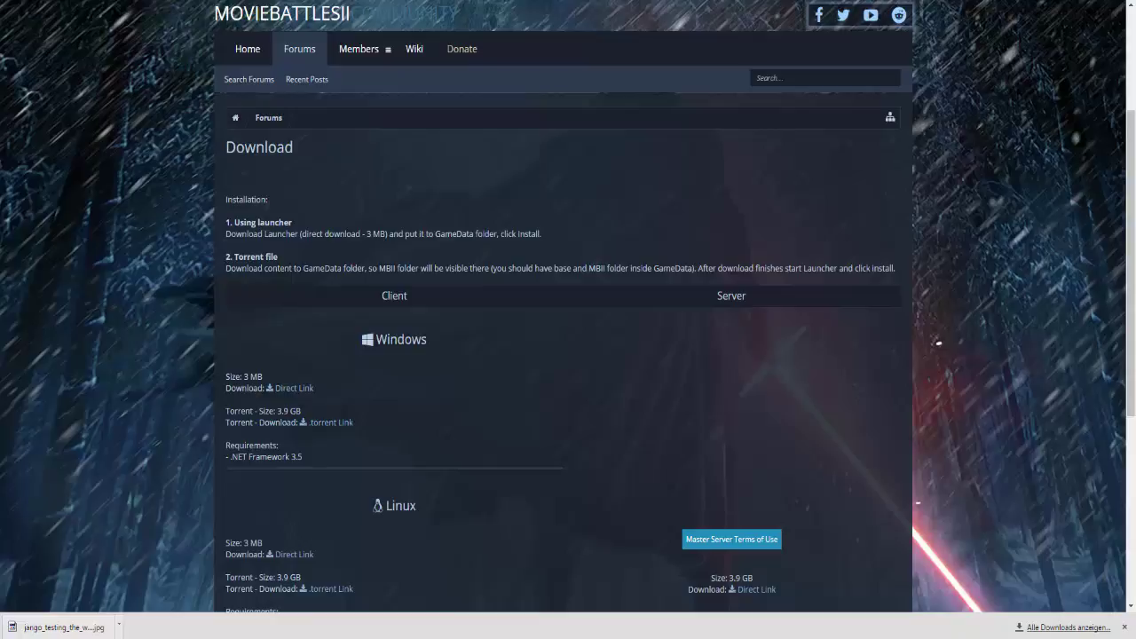
Look up "server" in the browser, open the suggested Movie Battles II Server List page and reload the list
text(server)
key(Down)
key(Down)
key(Up)
key(Up)
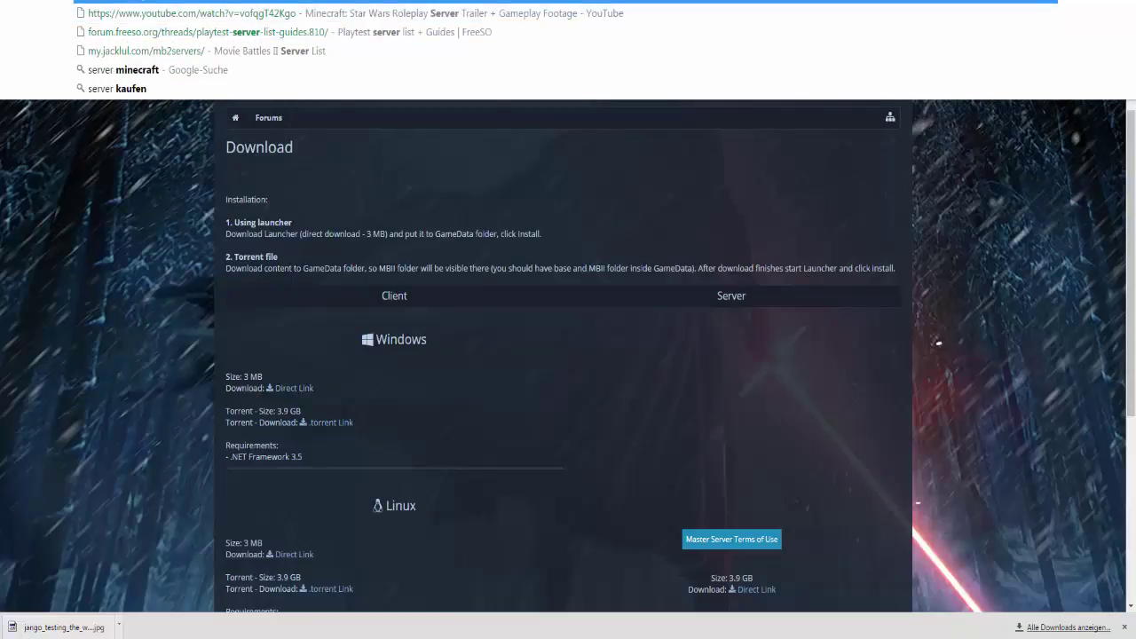
click(145, 51)
key(Return)
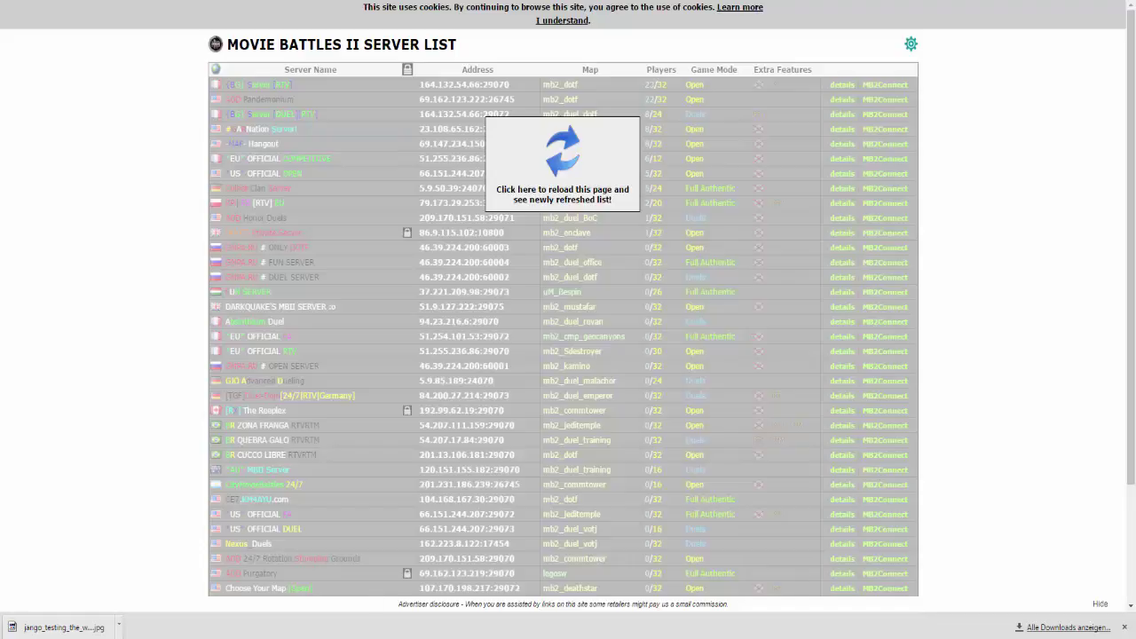
key(F5)
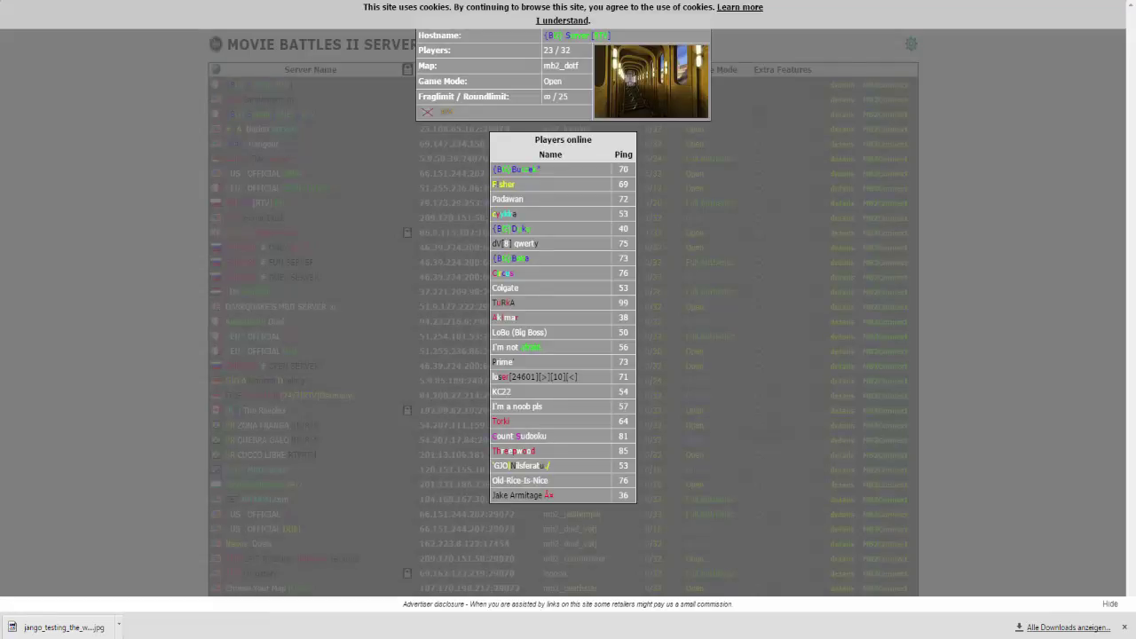
View the server details of AOD Pandemonium and the {BG} duel server, closing each details view
key(Escape)
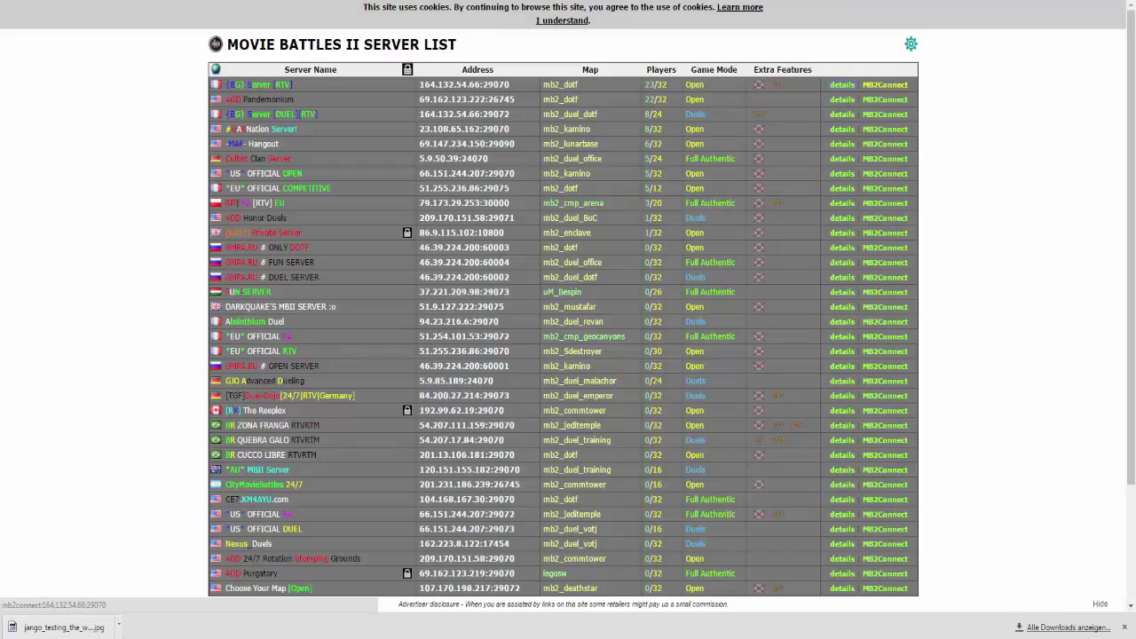
click(841, 99)
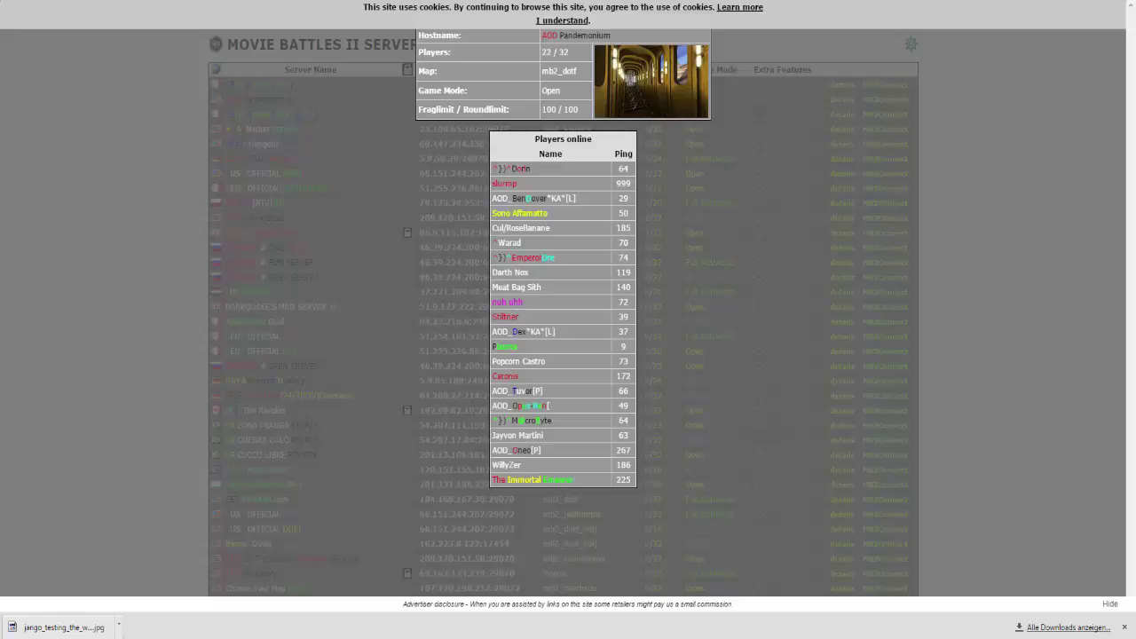
click(842, 100)
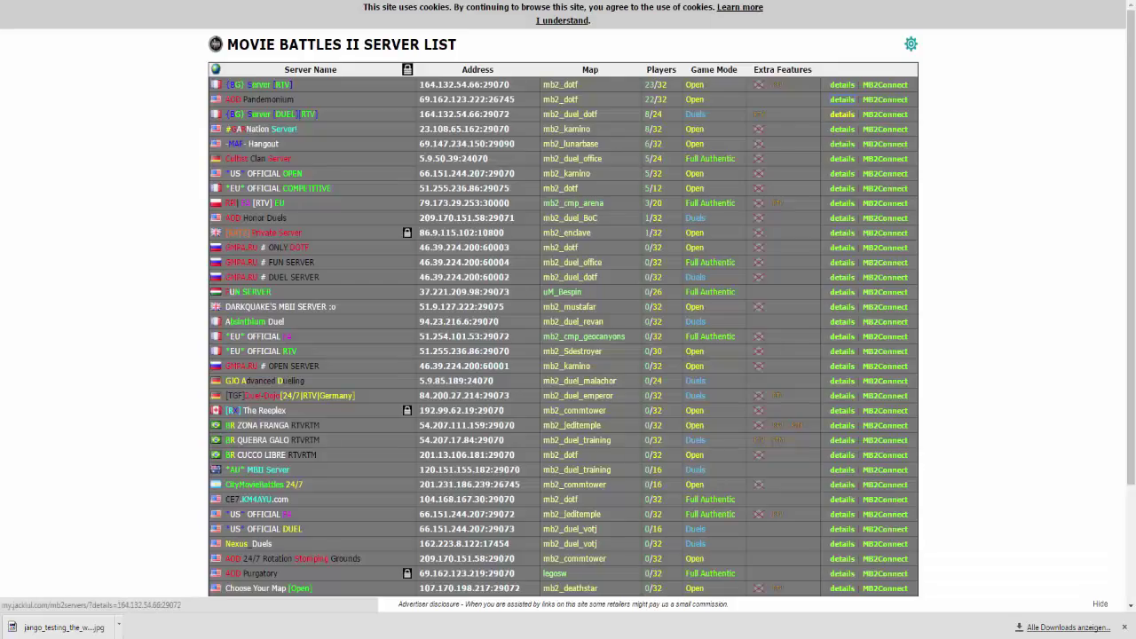
click(842, 114)
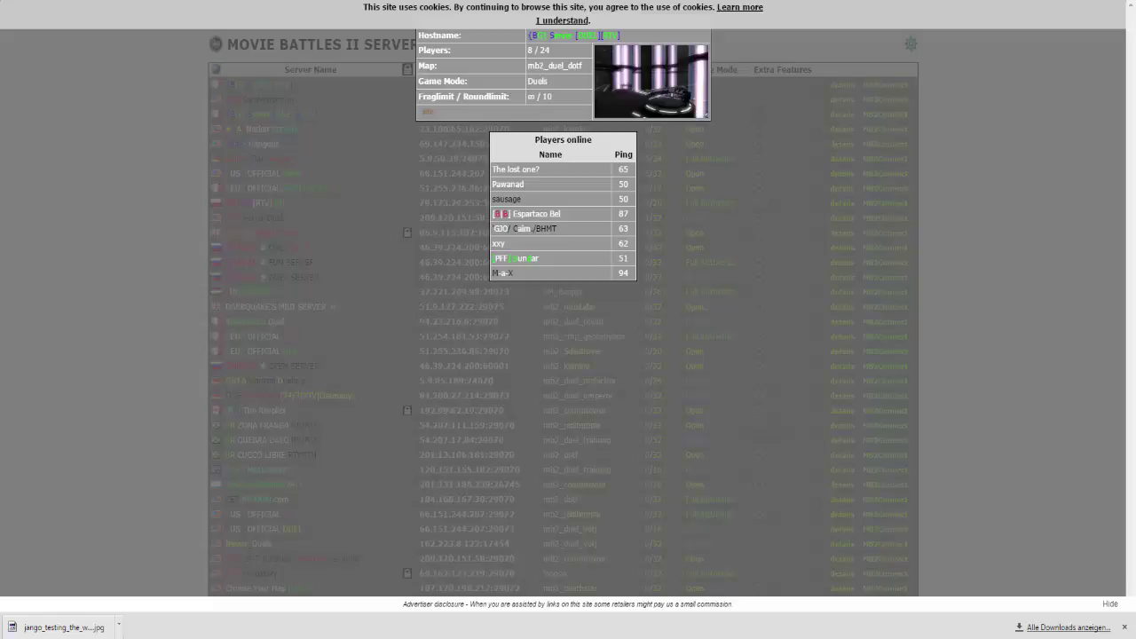
key(Escape)
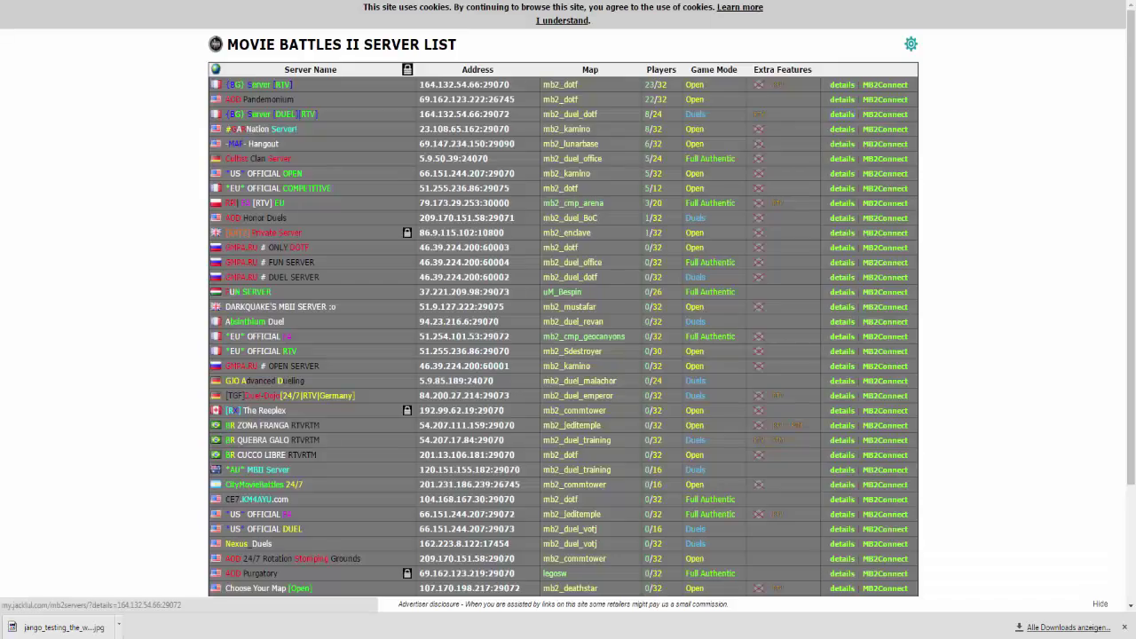